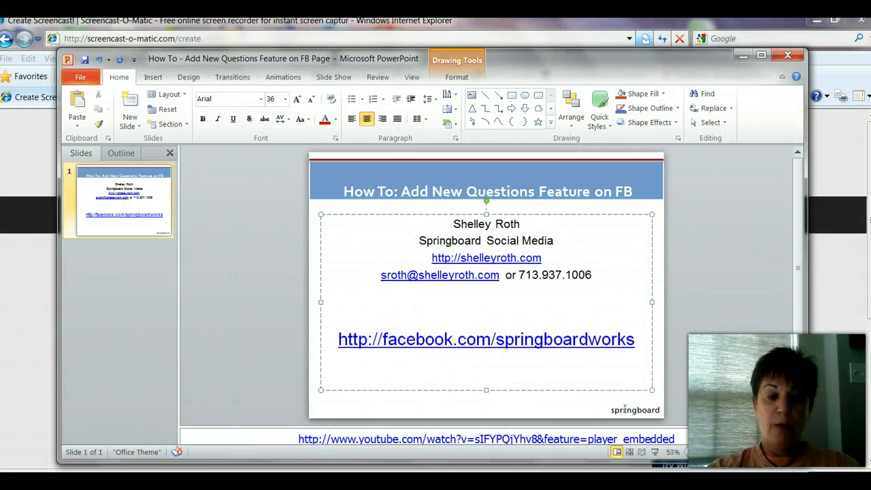
Switch from the PowerPoint title slide to the Internet Explorer window showing the Springboard Works Facebook Page.
left_click(88, 451)
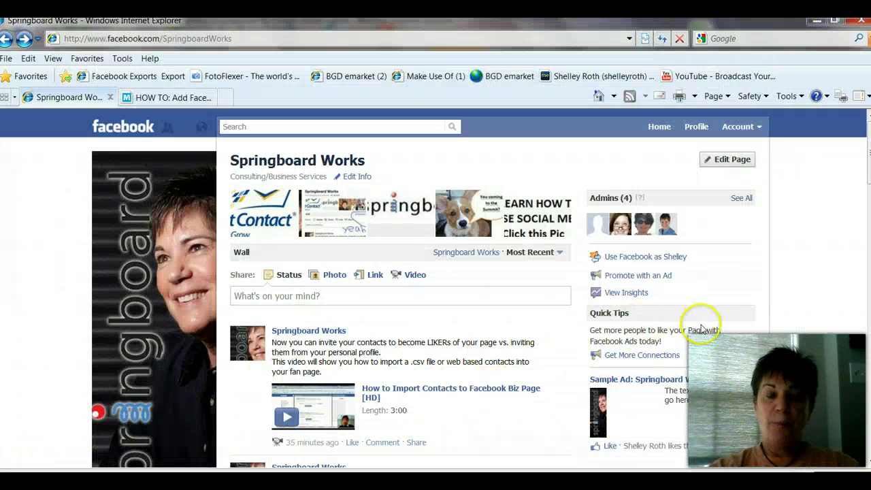
Choose Use Facebook as Page in the account menu and switch to Springboard Works.
left_click(759, 127)
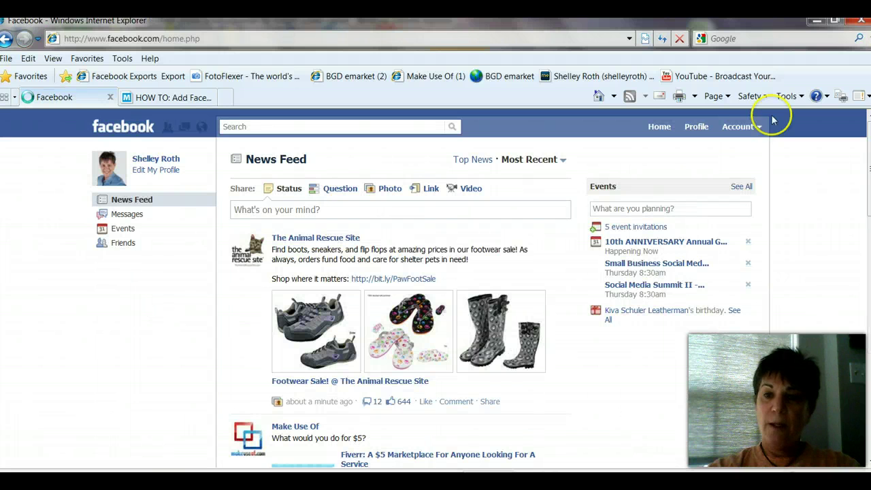
left_click(755, 133)
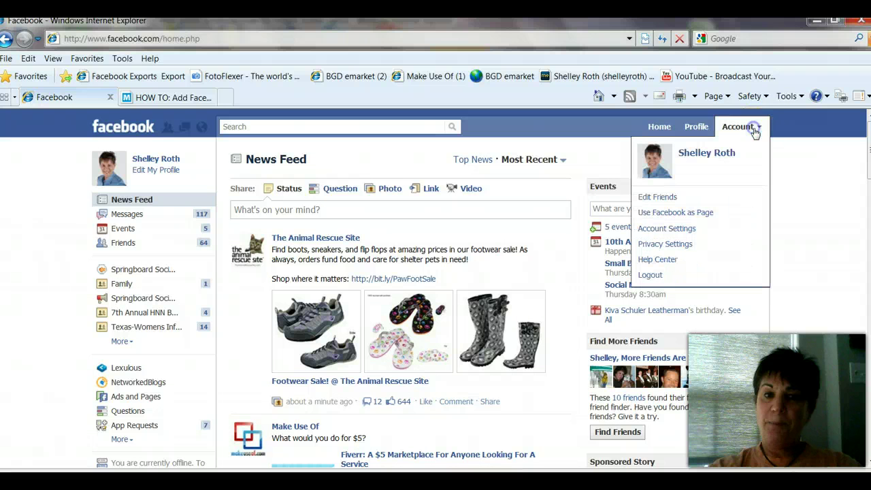
left_click(682, 216)
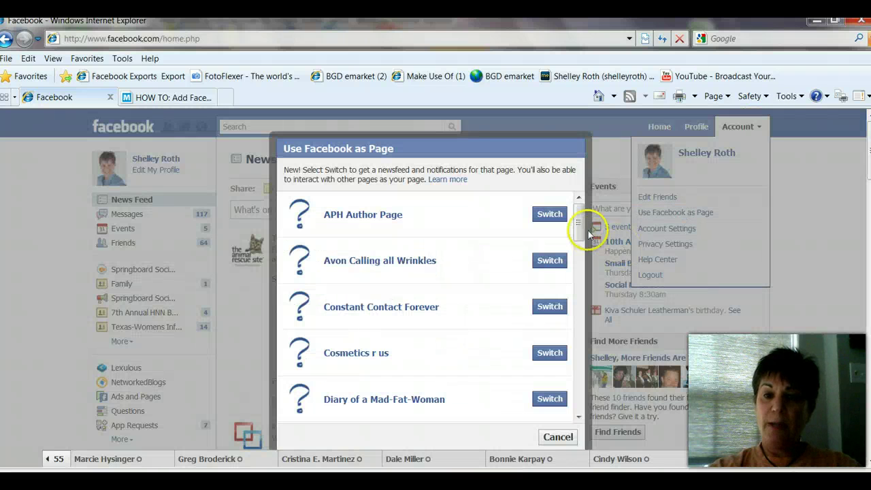
left_click_drag(579, 213, 576, 358)
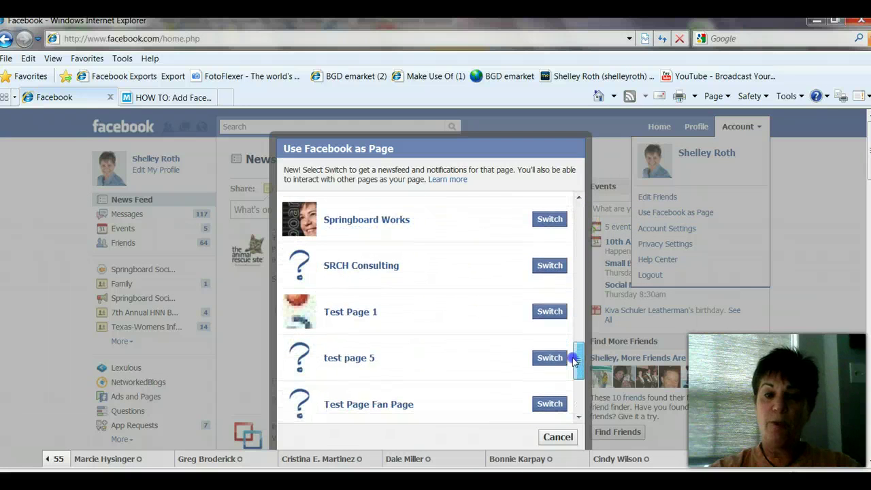
left_click(541, 230)
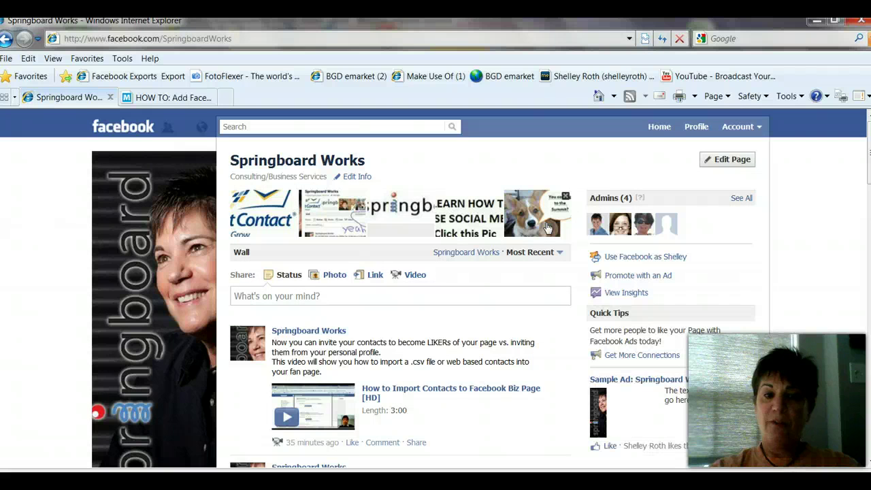
mouse_move(213, 324)
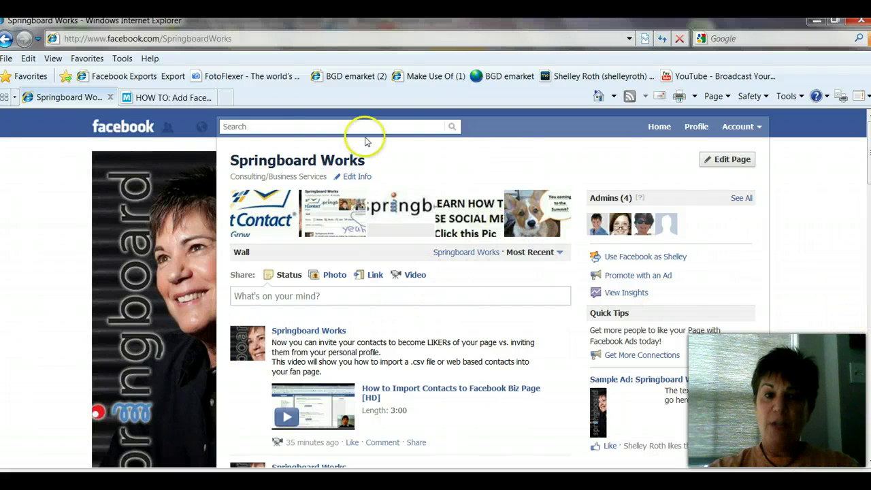
Load facebook.com/questions, enable Questions with Get Questions Now, and dismiss the success message.
left_click(234, 41)
type("facebo")
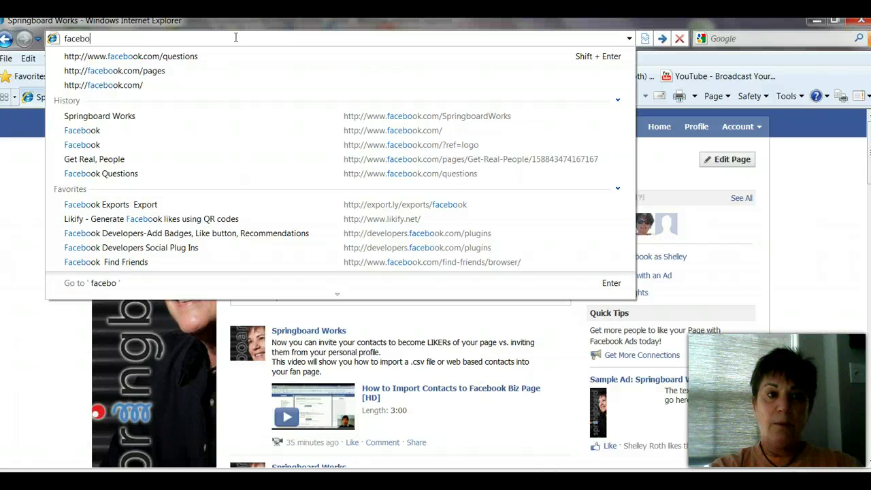
type("ok.com/questions")
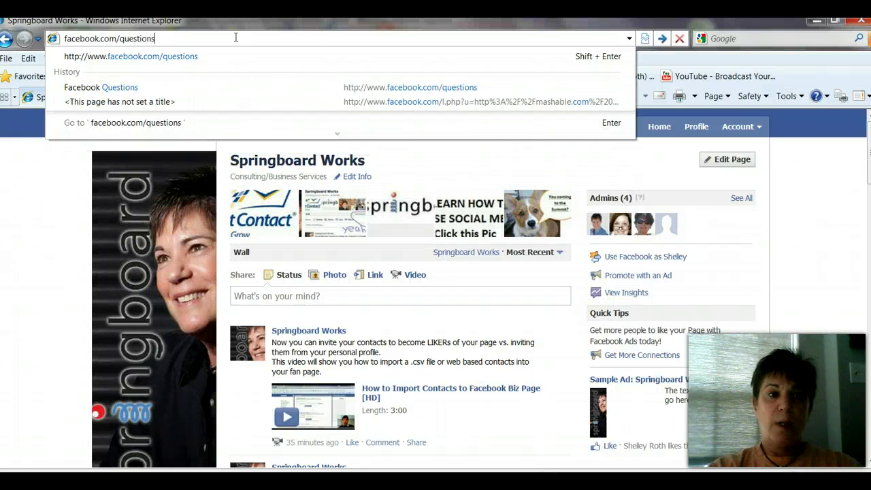
key("Return")
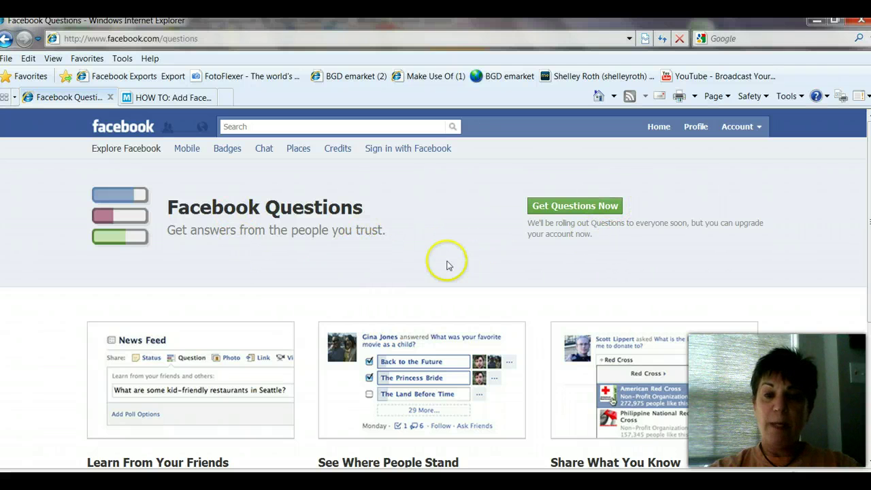
left_click(558, 207)
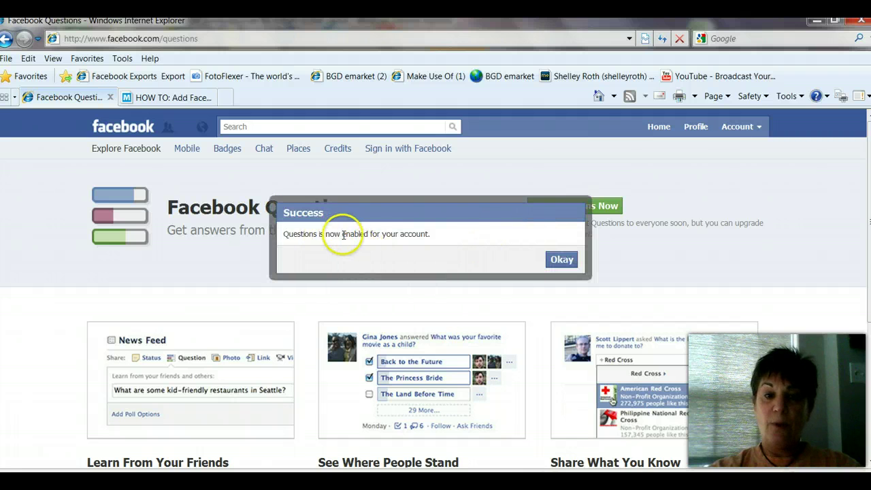
left_click(559, 262)
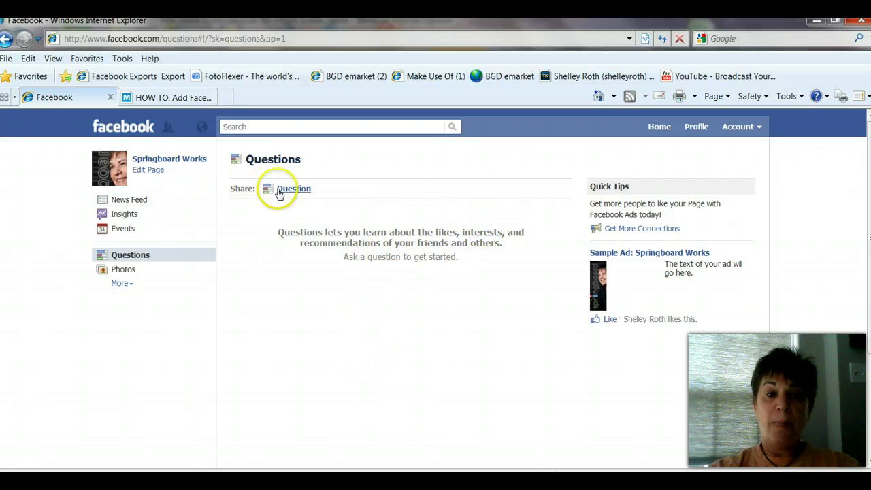
Go back to the Springboard Works wall and start a new Question post.
left_click(190, 159)
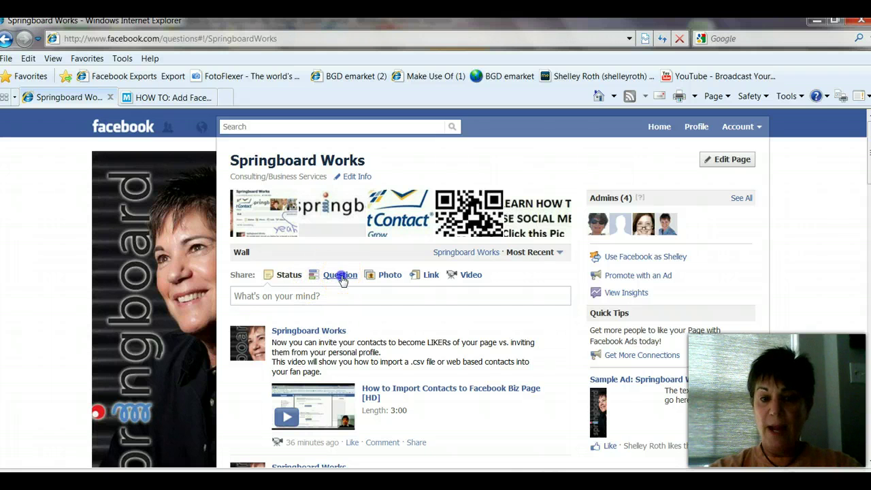
left_click(341, 276)
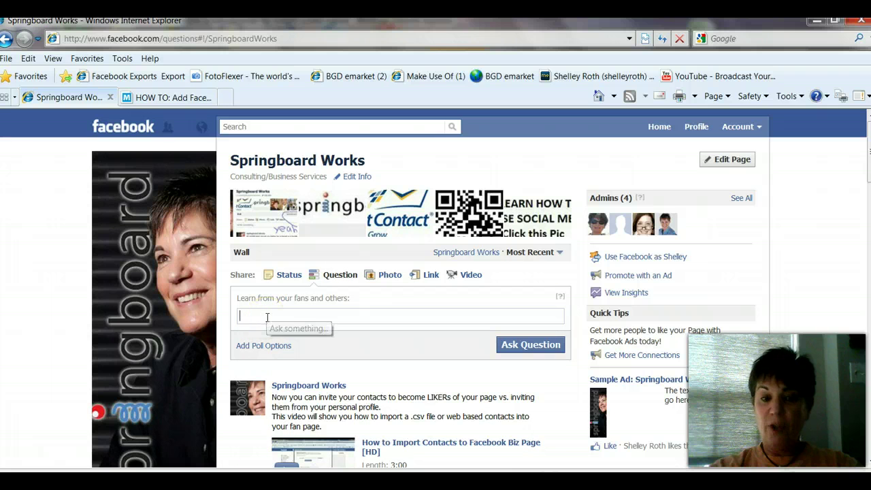
Turn on poll options and write the question 'Are using FB Questions feature yet? What do you think?'.
left_click(270, 346)
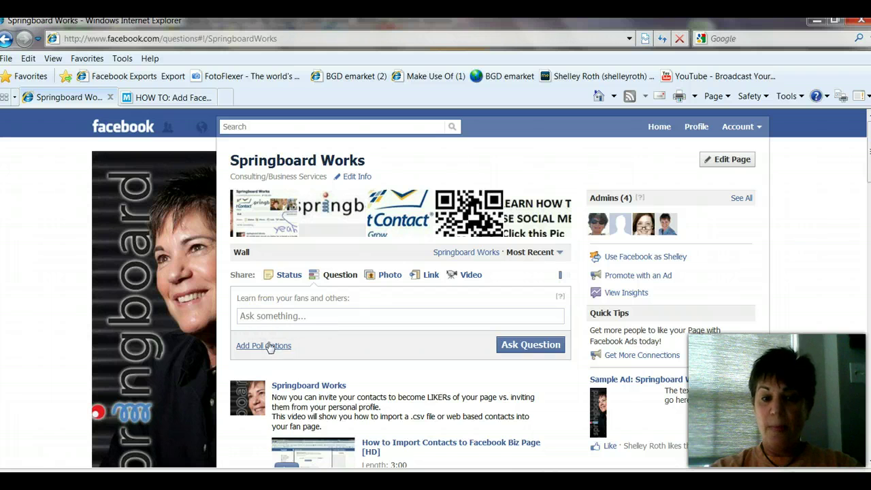
left_click(269, 348)
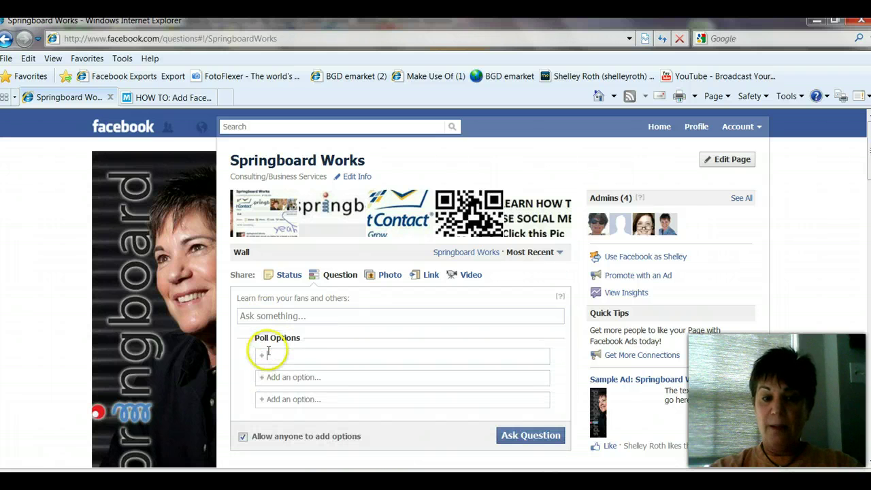
left_click(297, 315)
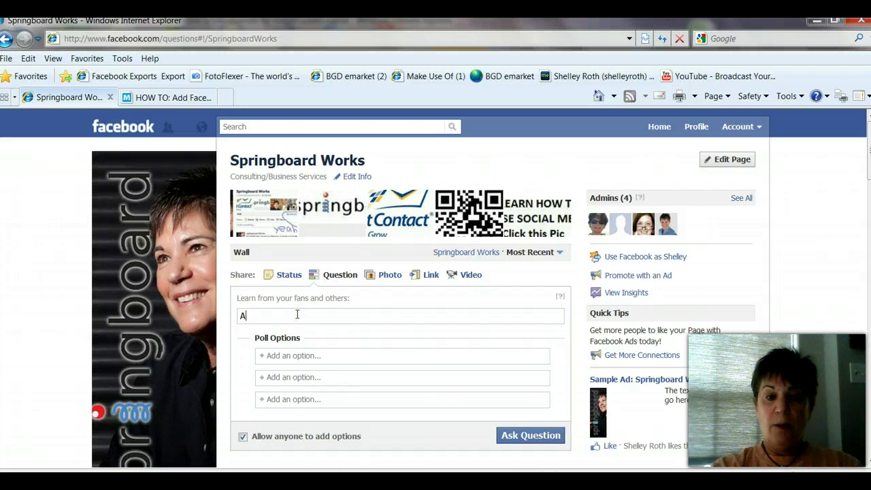
type("ARe")
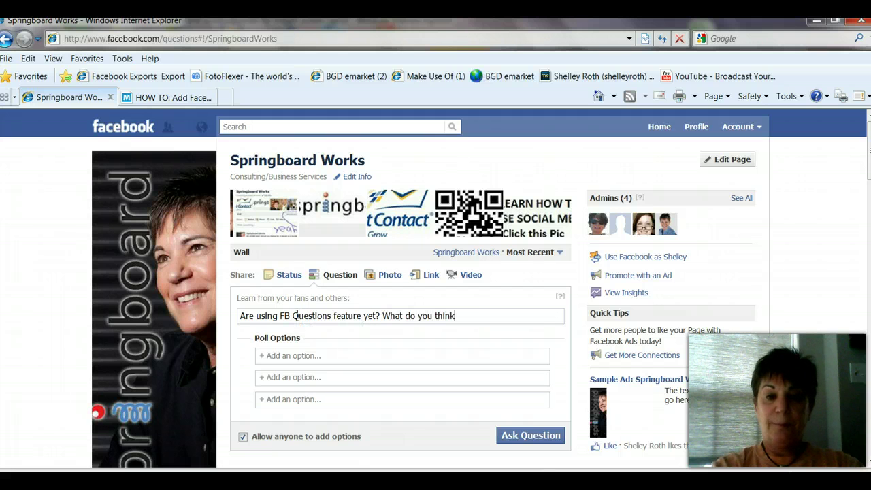
Enter 'Like it alot' and 'Nope' as the first two poll answers.
left_click(295, 358)
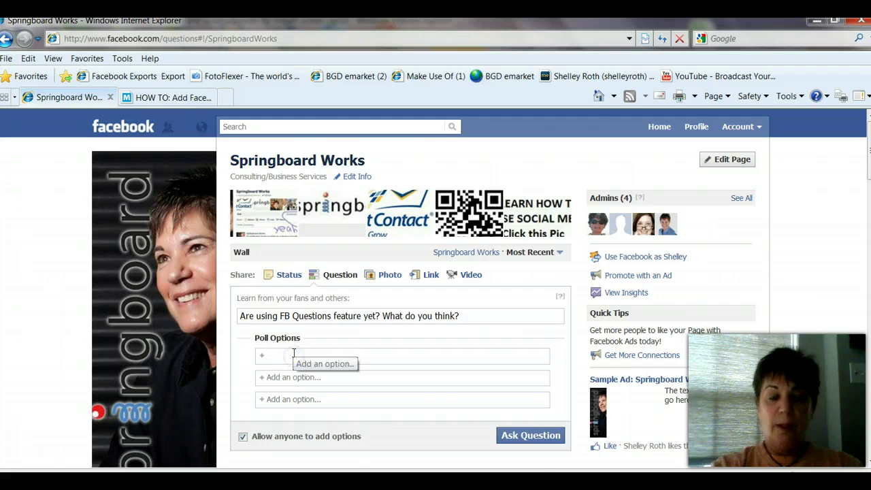
type("Like it alot")
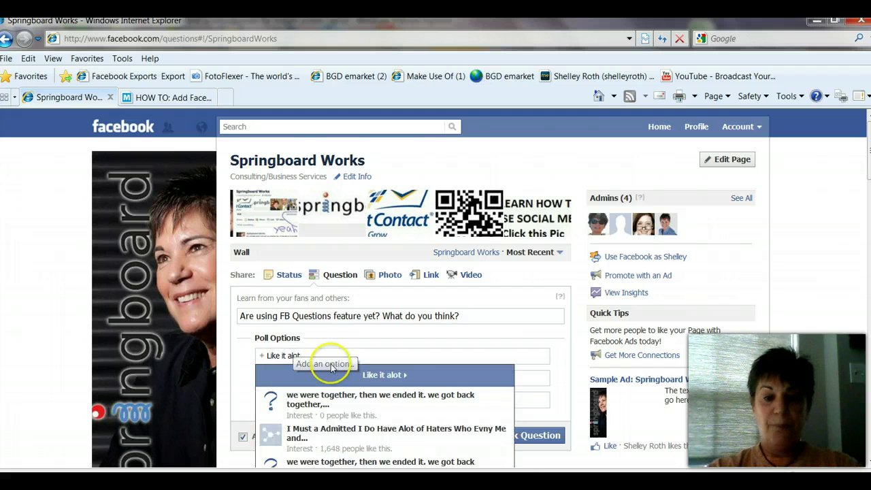
scroll(332, 367, "down", 2)
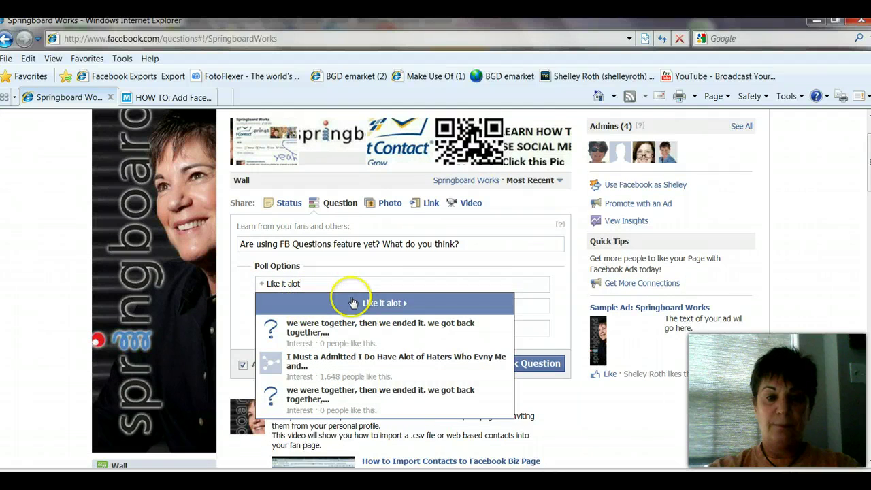
left_click(319, 269)
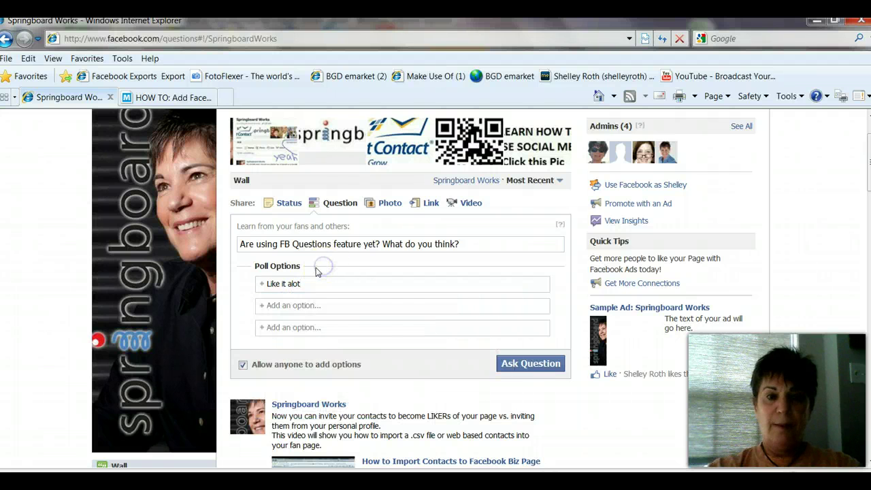
left_click(263, 309)
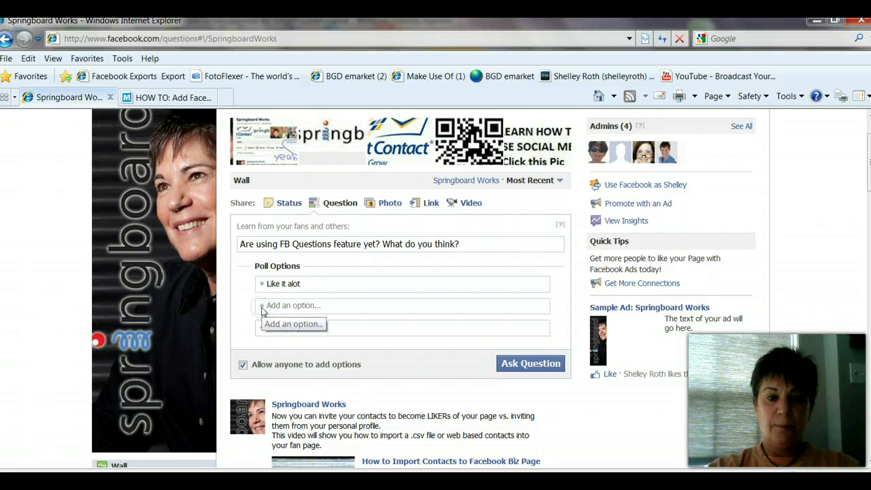
type("Nope")
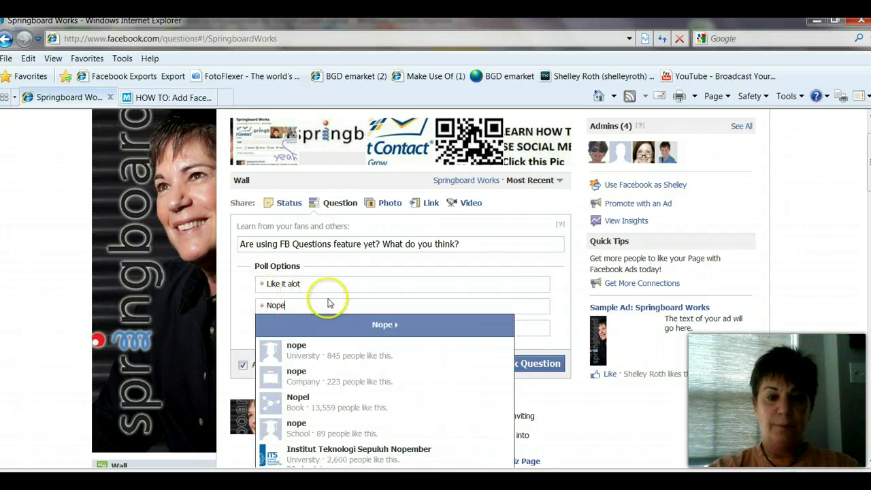
left_click(307, 300)
left_click(334, 329)
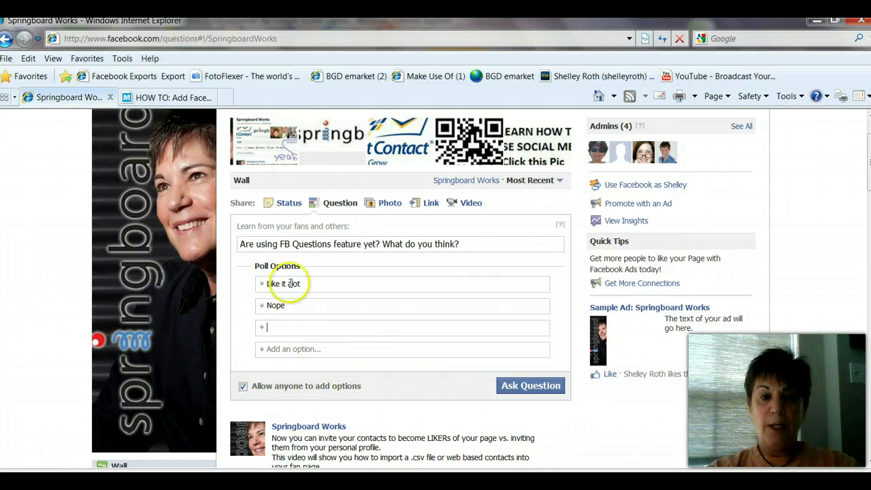
Post the question, add the third option 'Yes, but not sure yet if I like it', and close the poll.
left_click(528, 388)
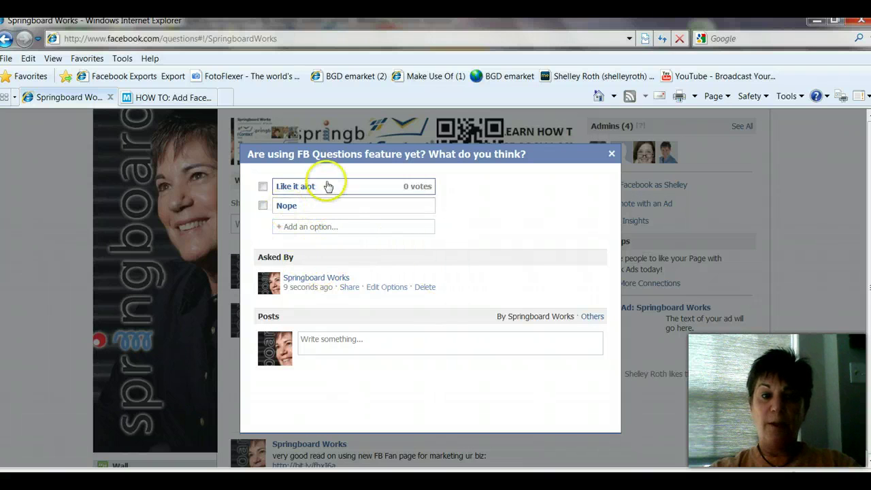
left_click(279, 229)
left_click(307, 228)
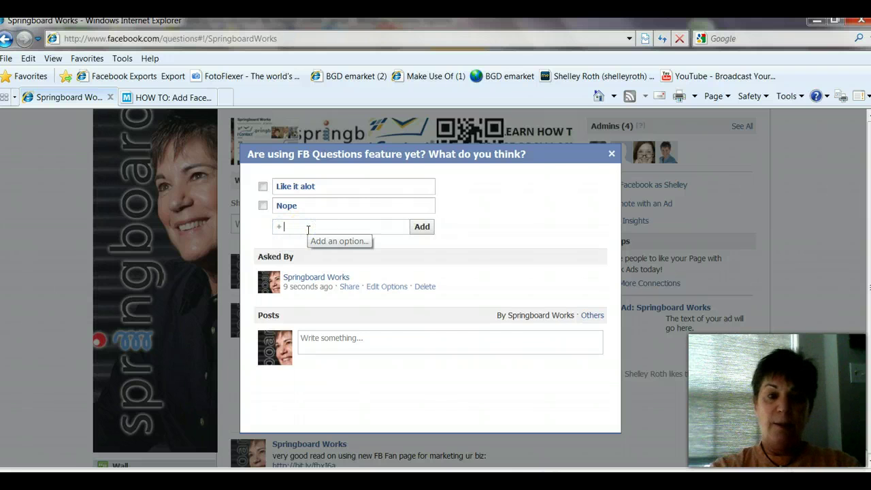
type("Yes")
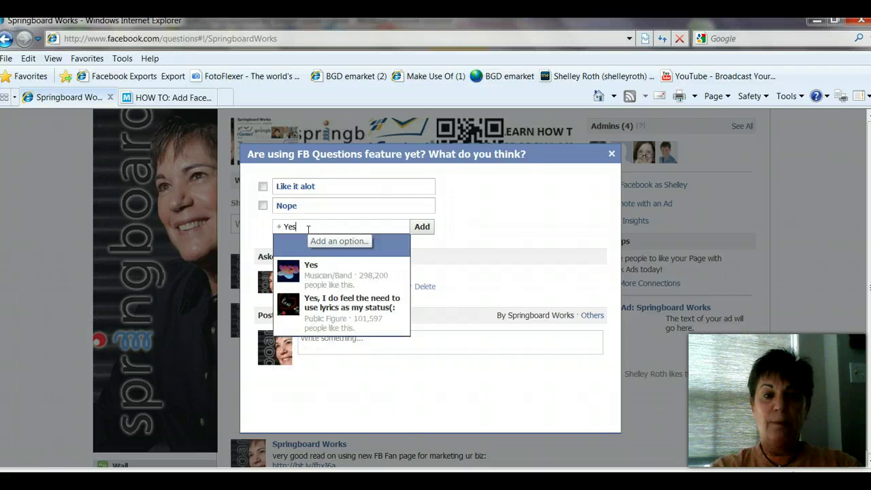
type(", but not sure ye")
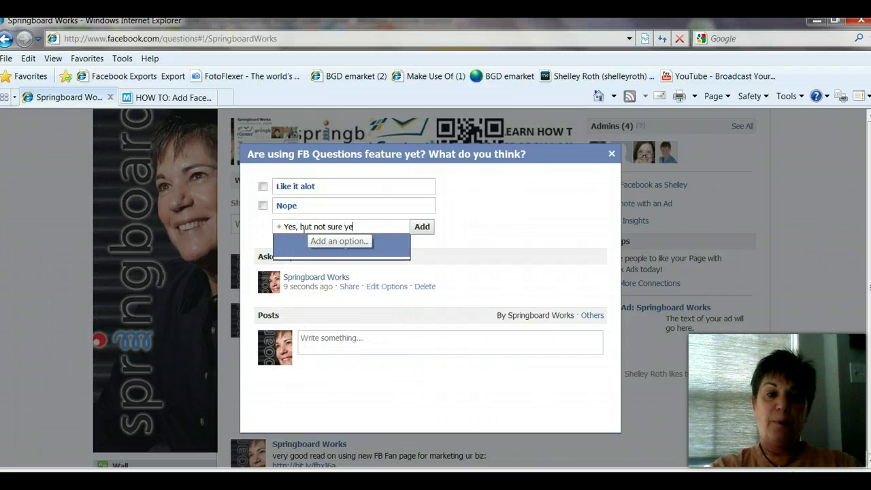
type("t if I like it")
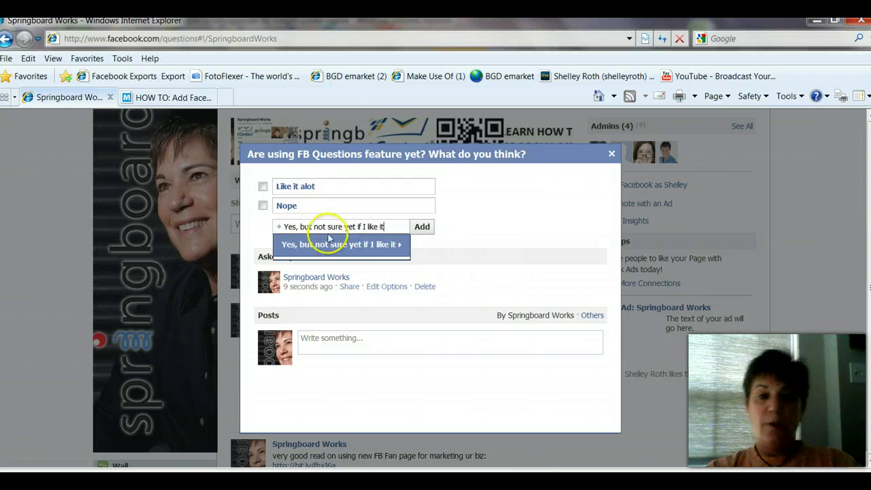
left_click(417, 225)
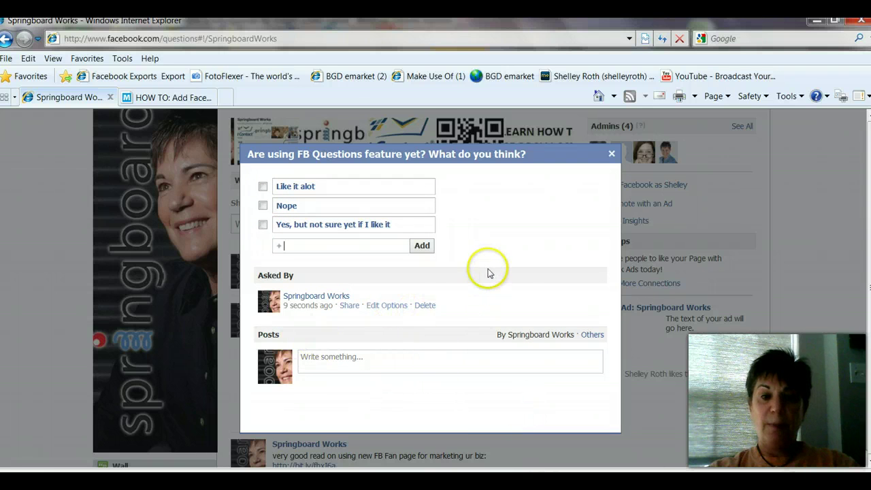
left_click(612, 154)
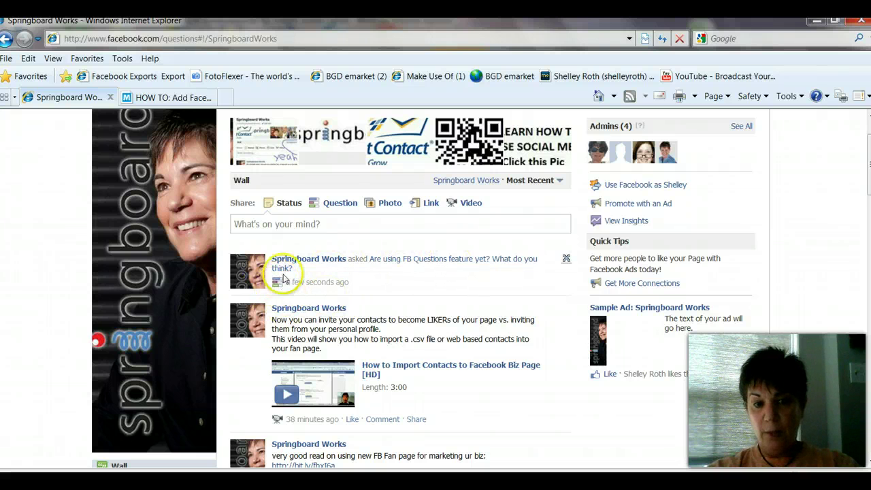
Open the posted poll question to review it, then close it.
left_click(441, 262)
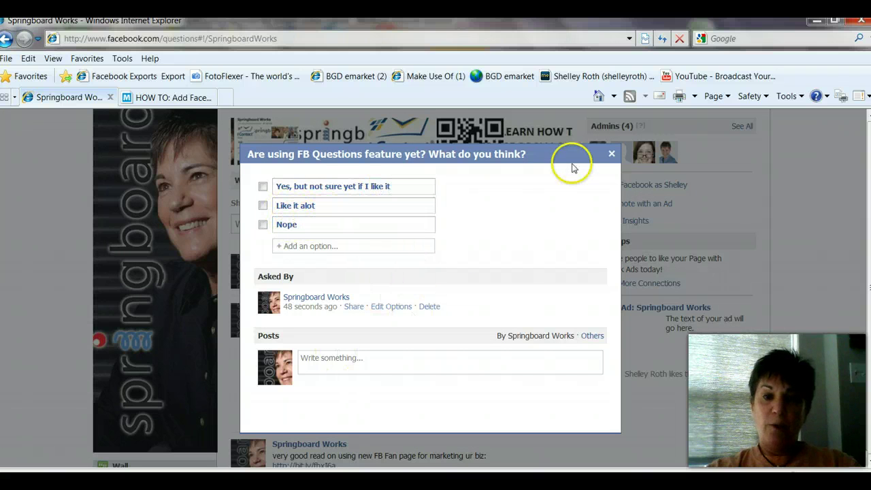
left_click(611, 155)
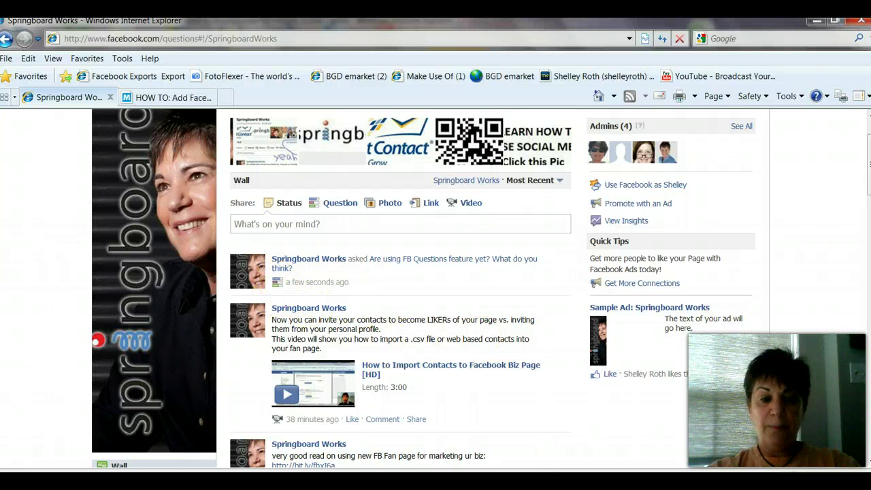
mouse_move(90, 482)
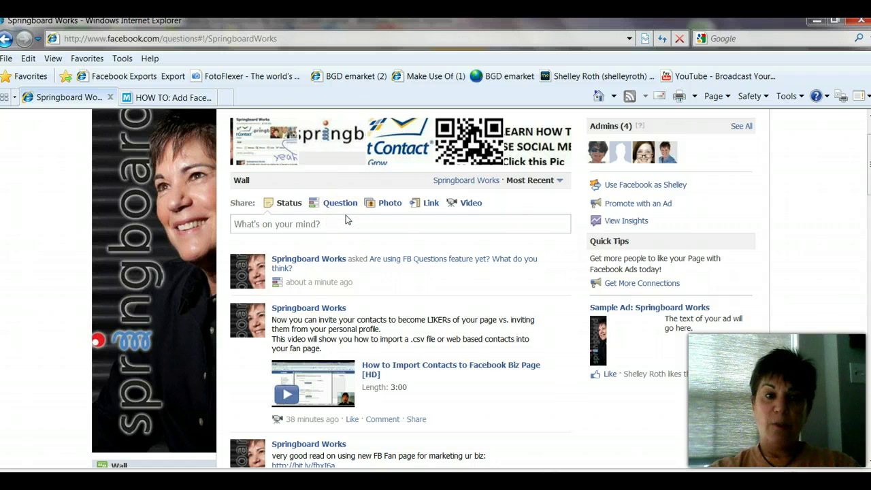
left_click(318, 203)
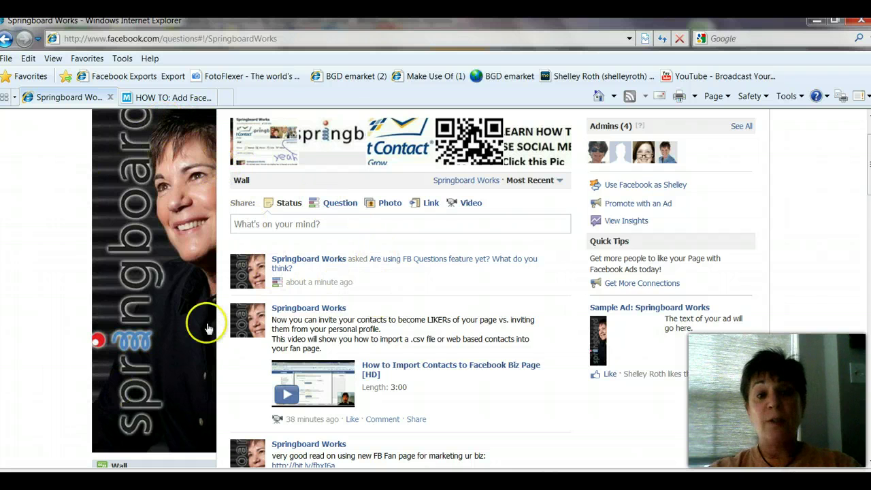
Bring up the How To PowerPoint deck and run its title slide as a full-screen slideshow.
mouse_move(230, 439)
mouse_move(275, 418)
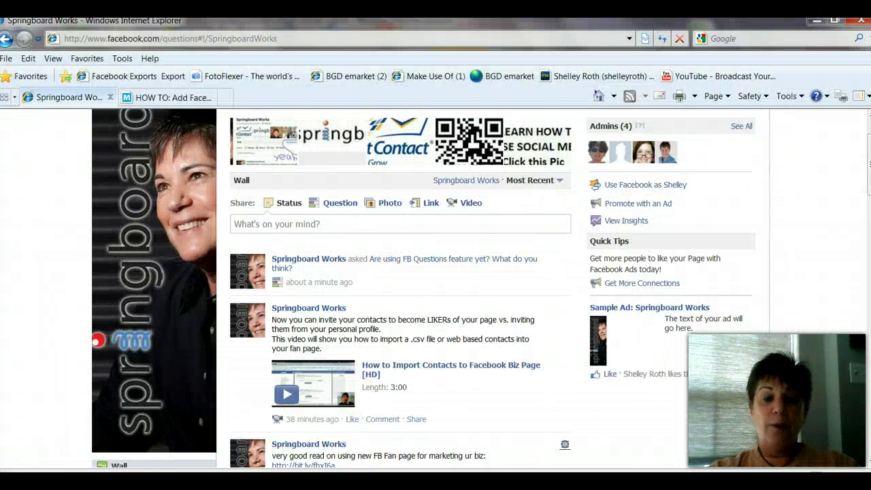
mouse_move(208, 481)
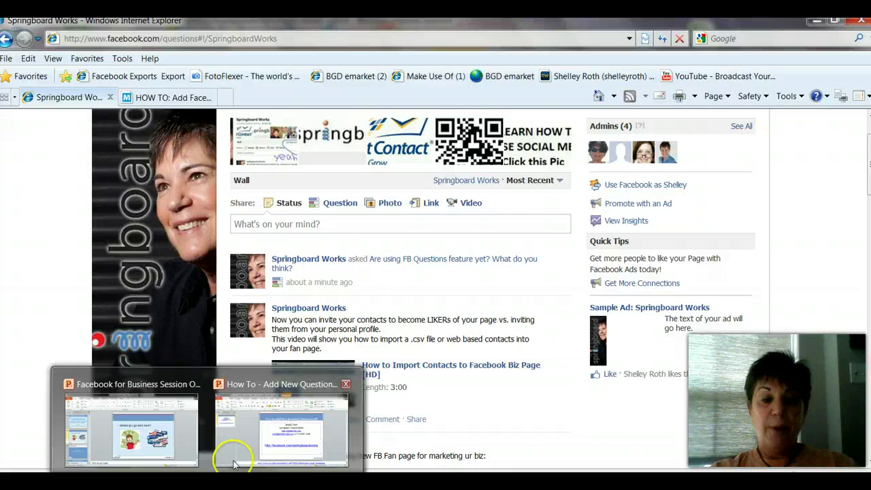
left_click(281, 429)
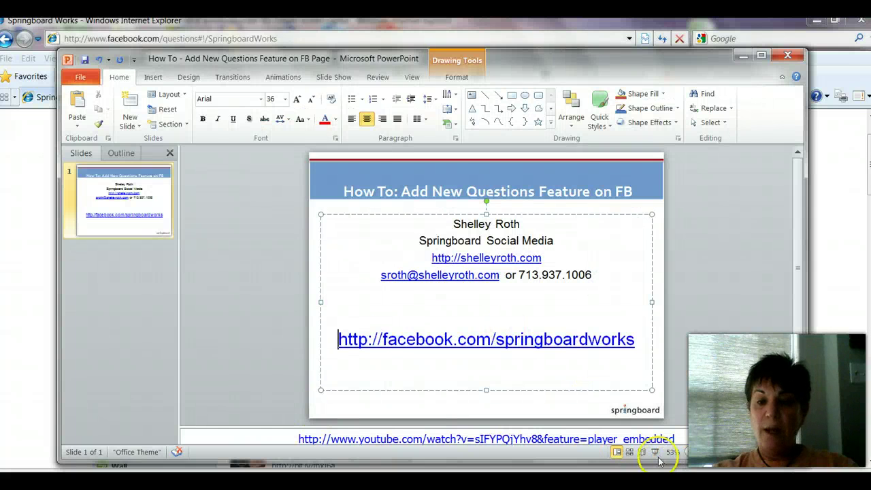
left_click(655, 452)
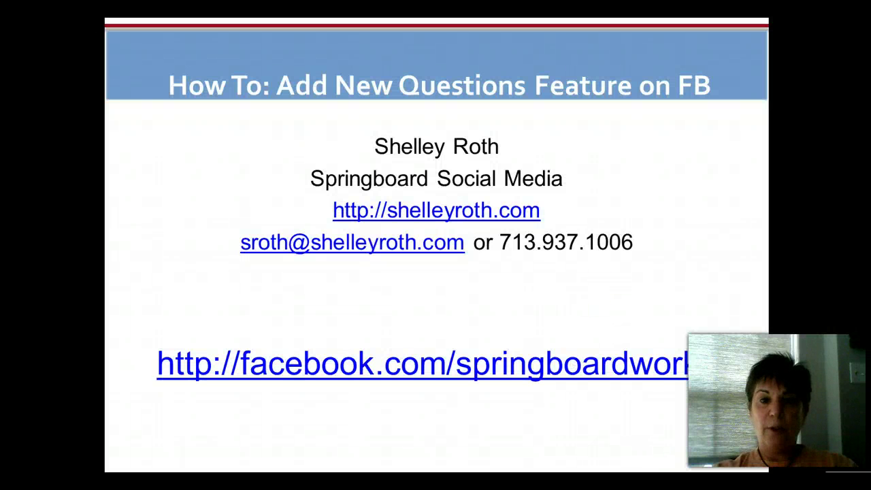